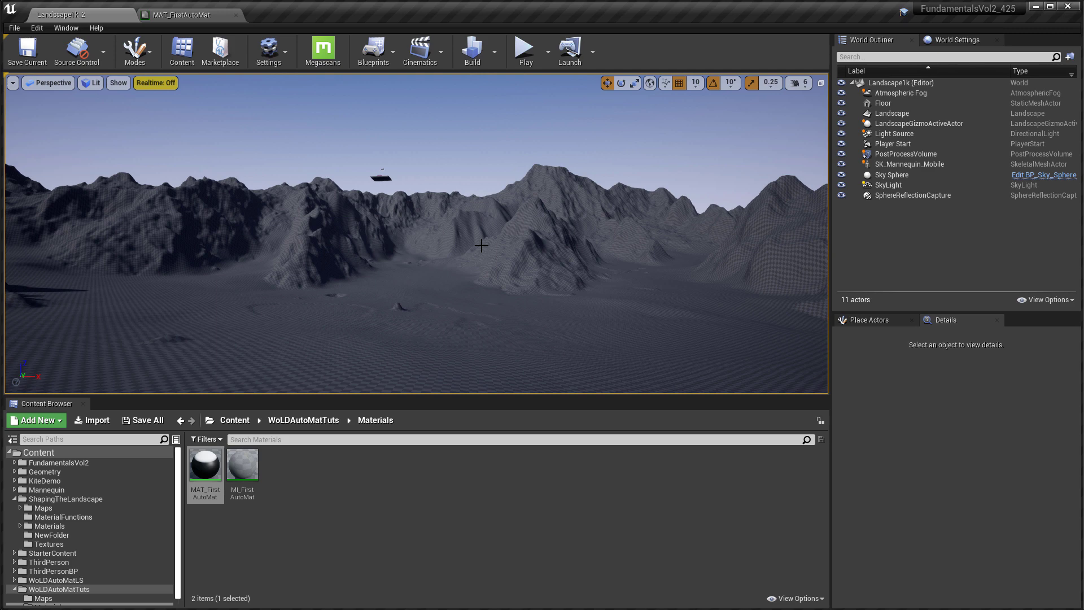
Step: Apply the MI_FirstAutoMat material instance as the landscape's material
left_click(462, 217)
left_click(242, 465)
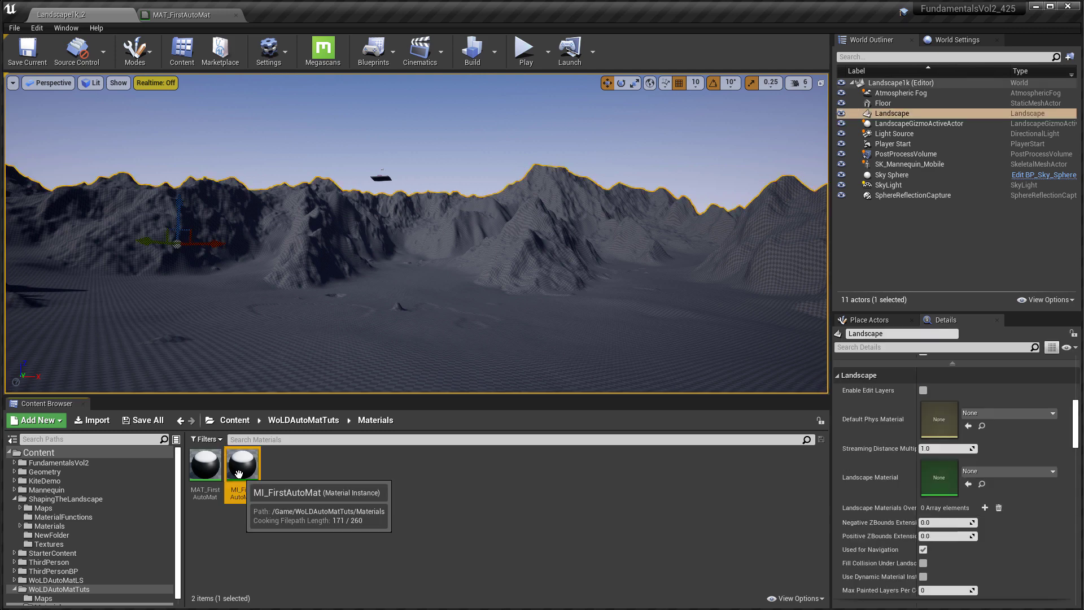
left_click_drag(282, 464, 939, 477)
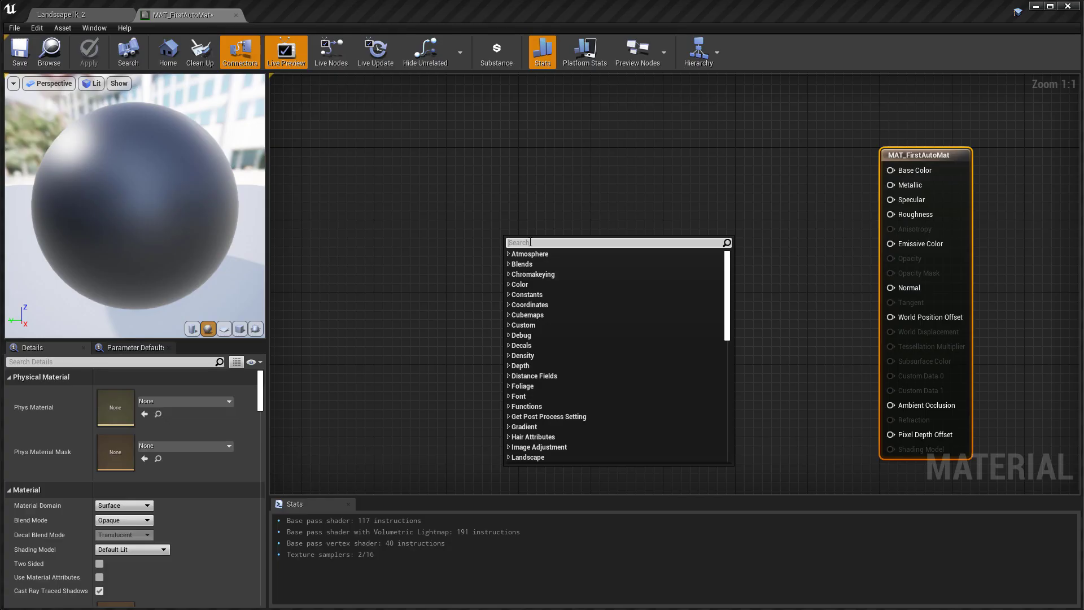
Step: Add a WorldAlignedBlend node and adjust the constant colour to a brighter, more saturated green
type("worldali")
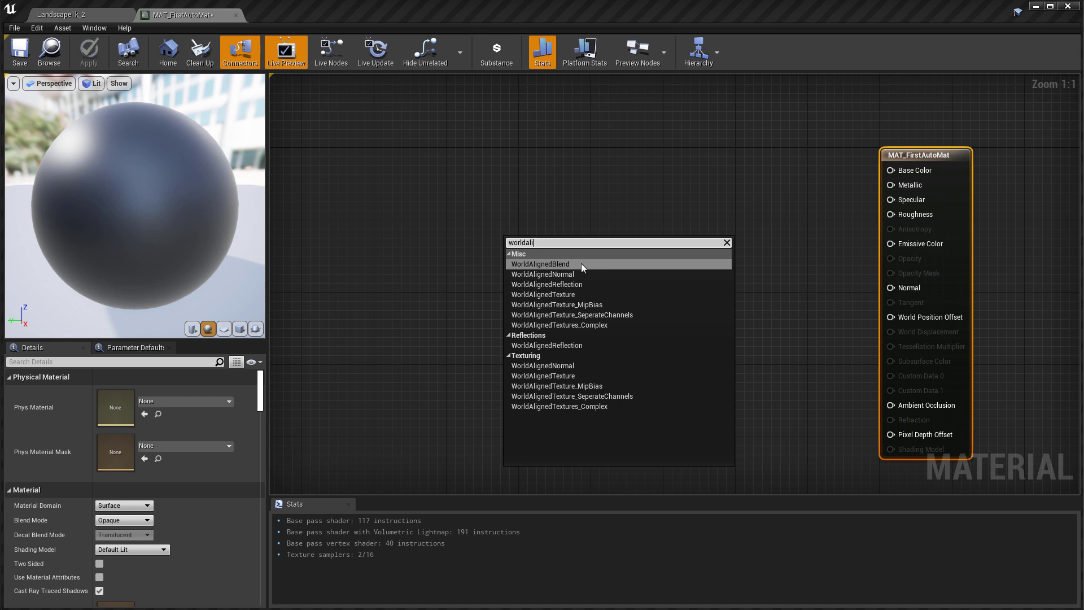
left_click(581, 263)
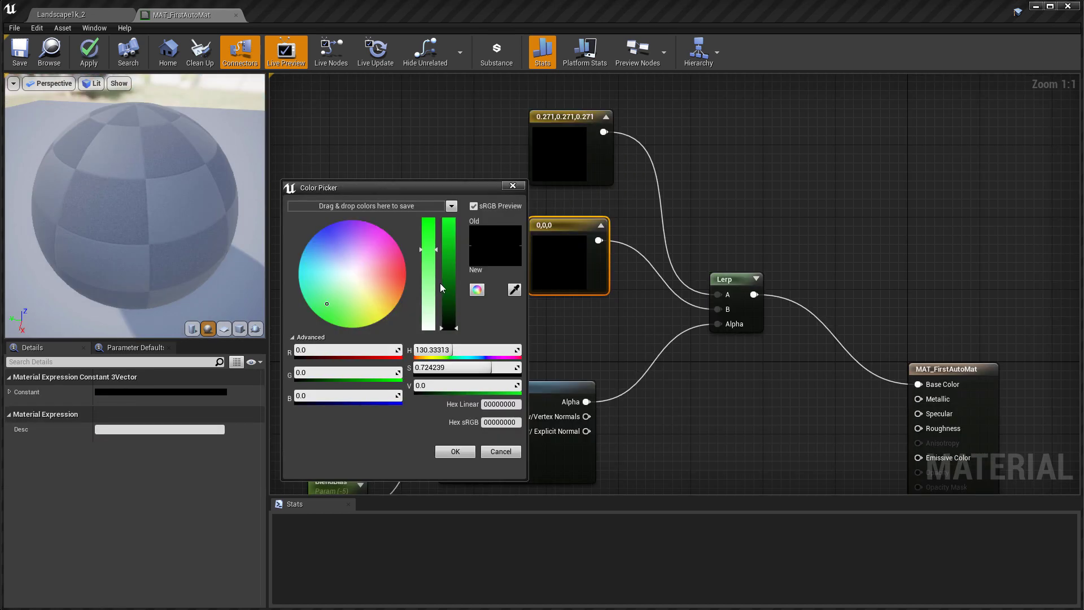
left_click(440, 284)
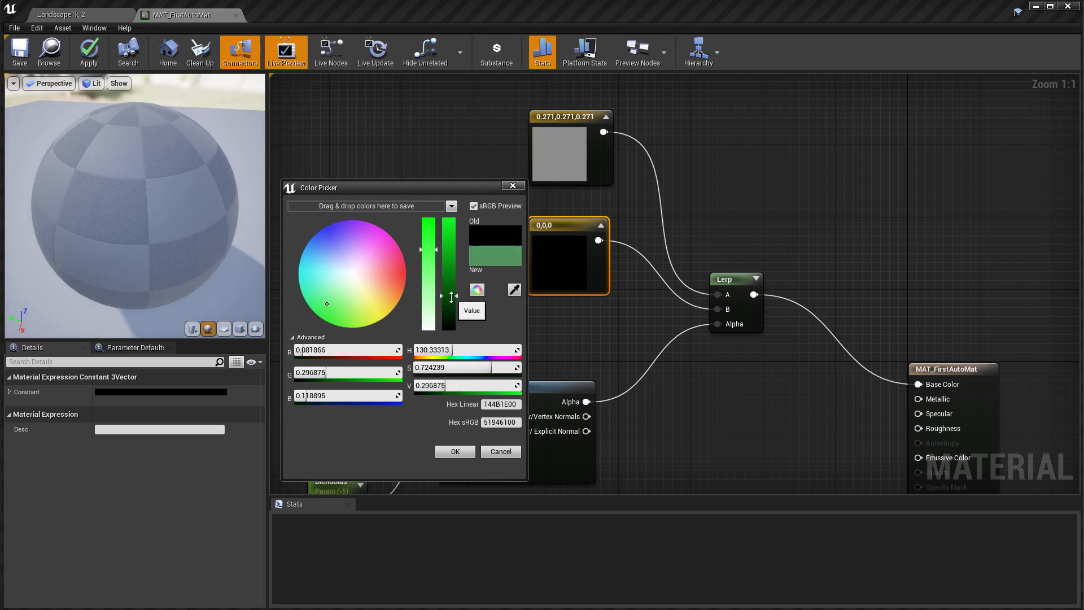
left_click_drag(428, 249, 427, 230)
mouse_move(448, 282)
left_mouse_down()
mouse_move(449, 271)
mouse_move(450, 288)
left_mouse_up()
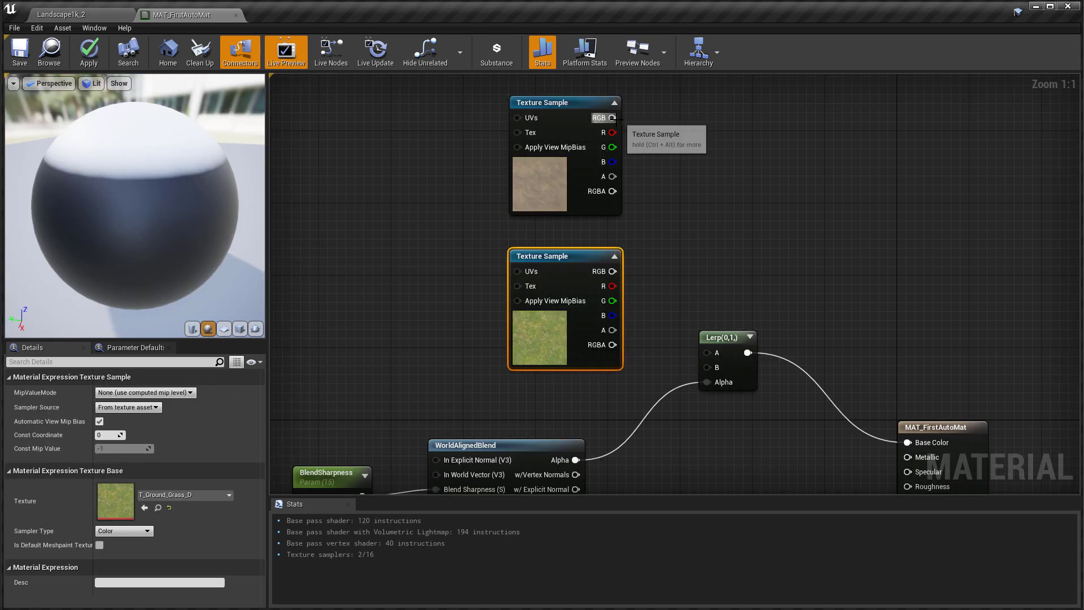
Step: Wire the top texture's RGB into Lerp input A and the Lerp result into Base Color
left_click_drag(613, 117, 704, 348)
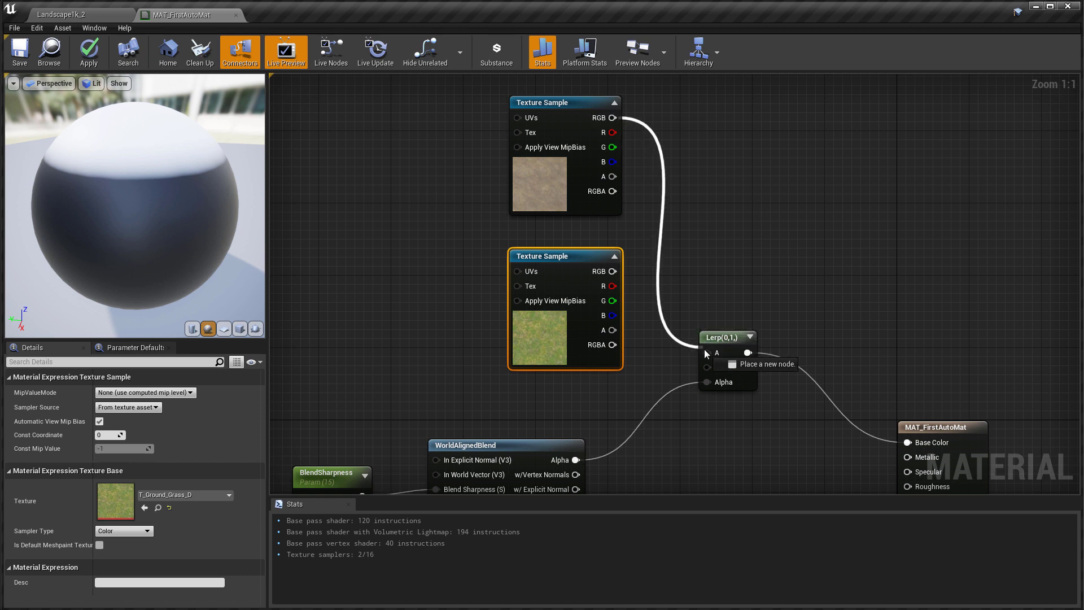
left_click_drag(703, 349, 707, 352)
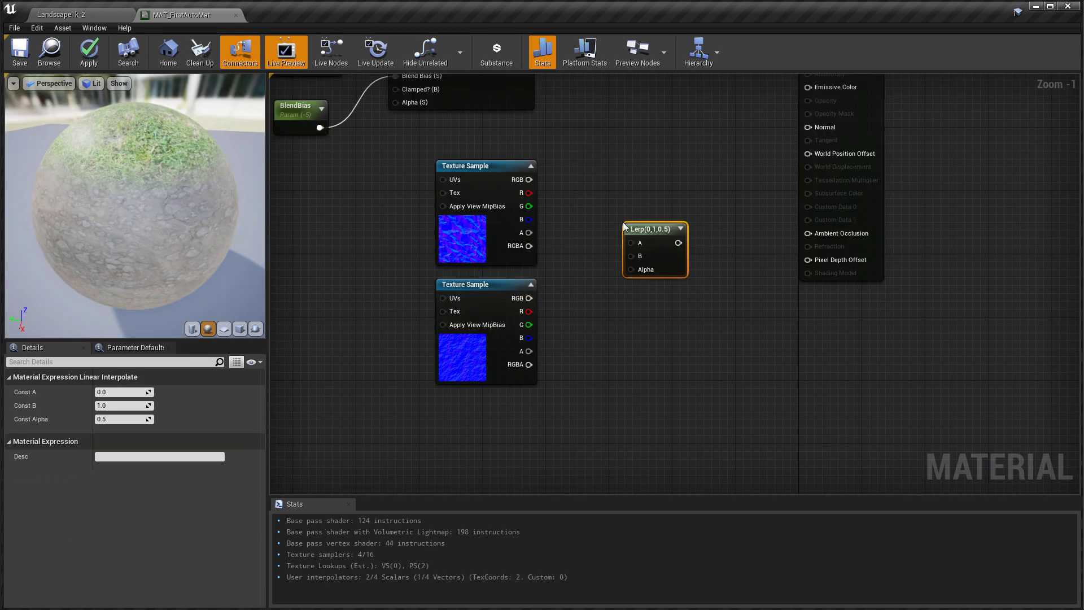
left_click_drag(529, 179, 618, 244)
left_click_drag(790, 225, 942, 208)
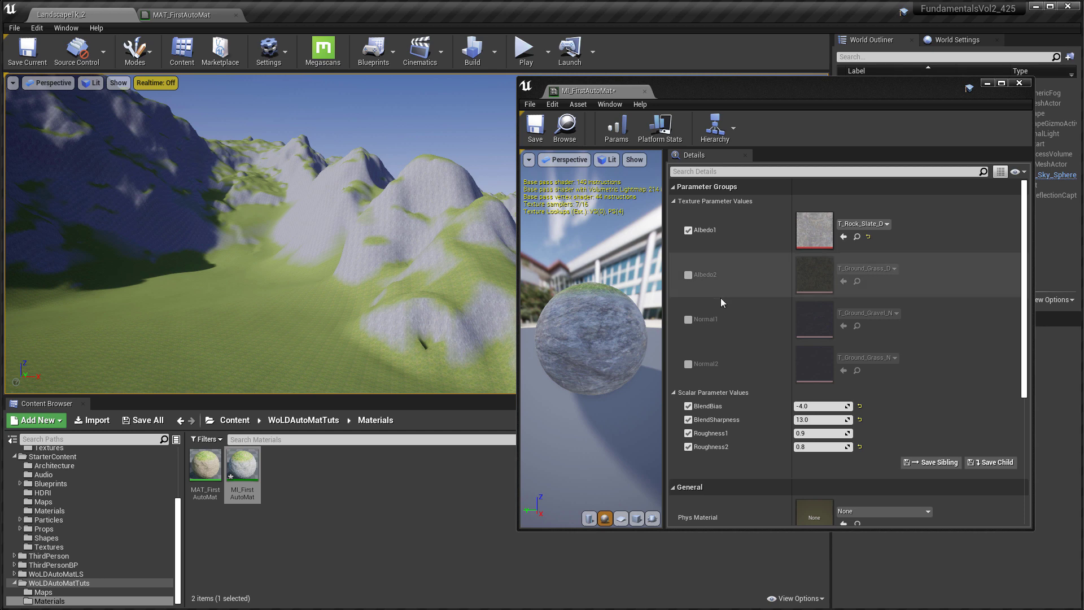
Step: Enable the Normal1 texture parameter and search its texture choices for 'slate'
left_click(688, 319)
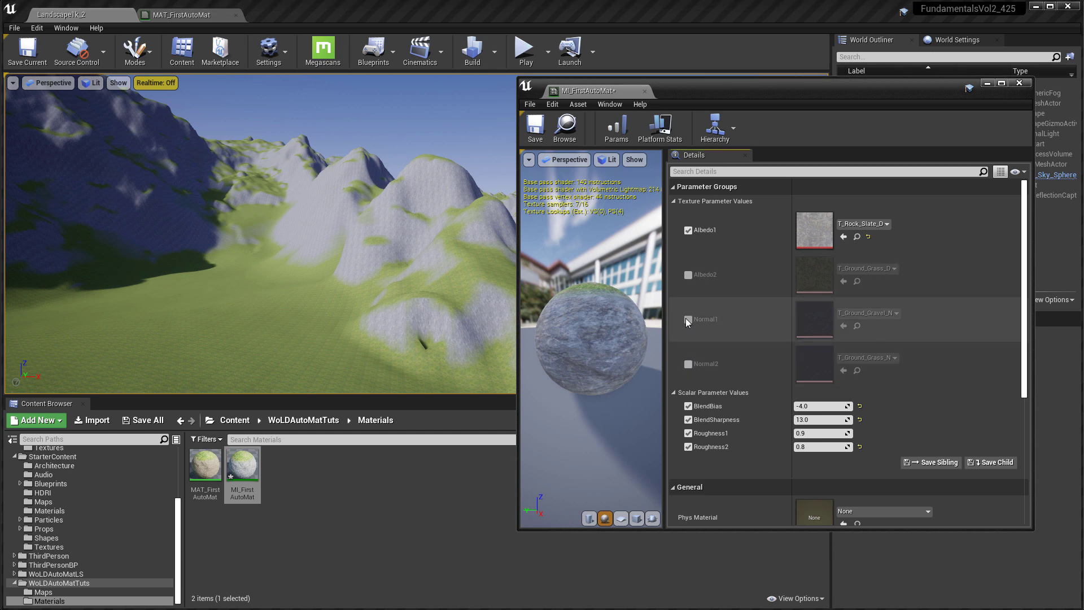
left_click(872, 313)
type("slate")
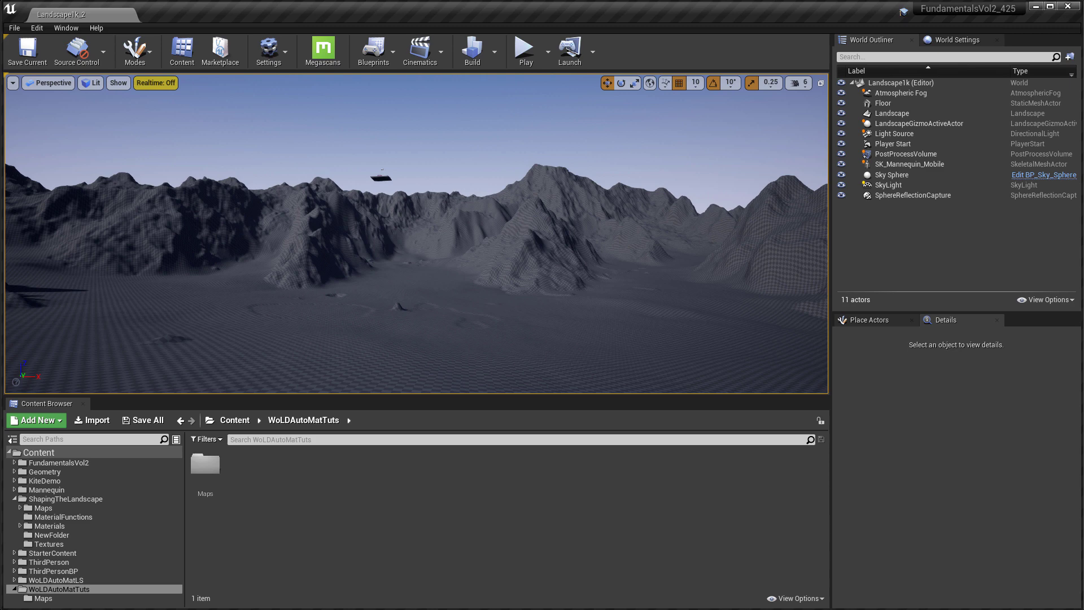
Step: Make a new folder named Materials in WoLDAutoMatTuts and open it
left_click(90, 589)
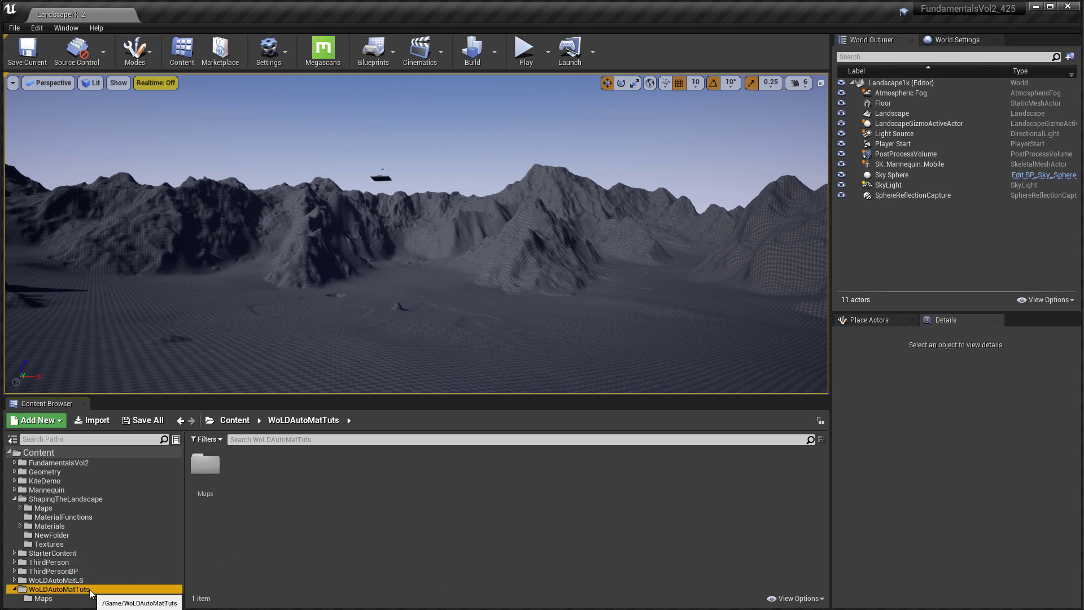
right_click(262, 514)
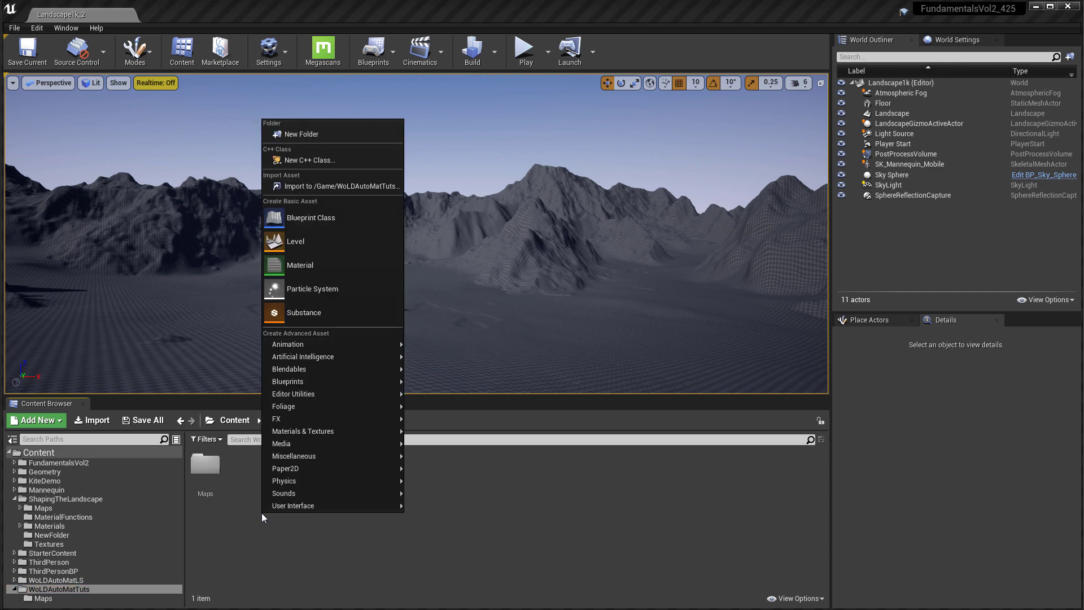
left_click(337, 133)
type("Materials")
key("Return")
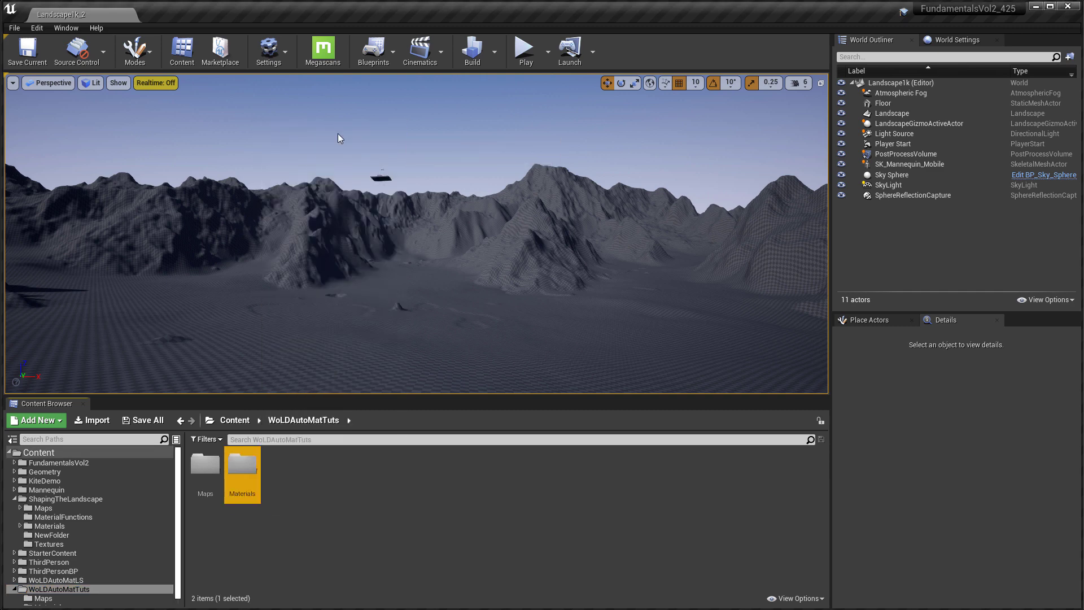
double_click(239, 466)
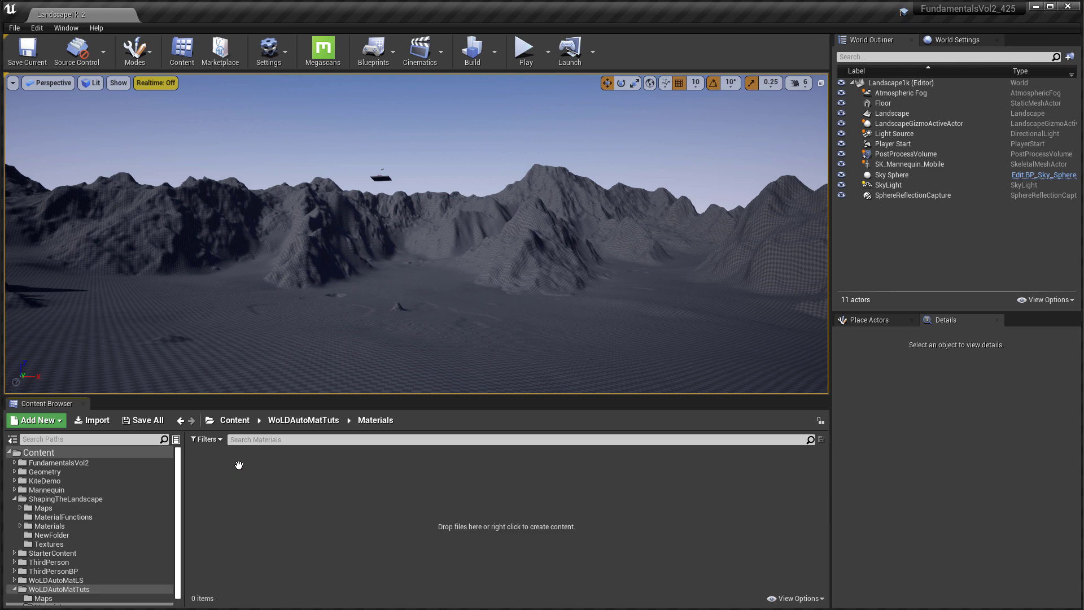
Step: Create a new Material asset in the Materials folder and name it MAT_FirstAutoMat
left_click(58, 420)
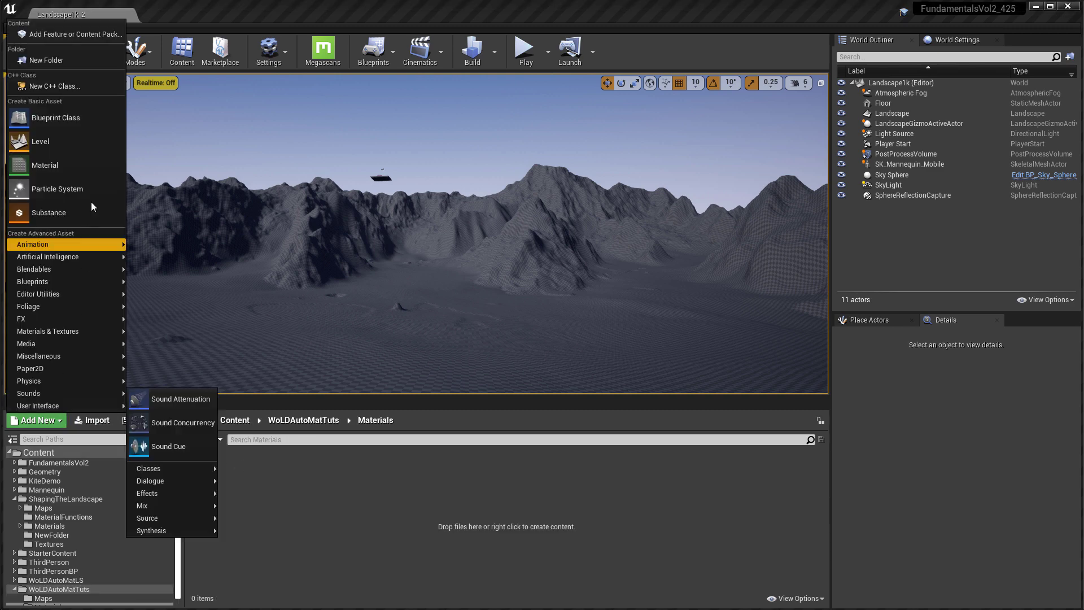
left_click(62, 165)
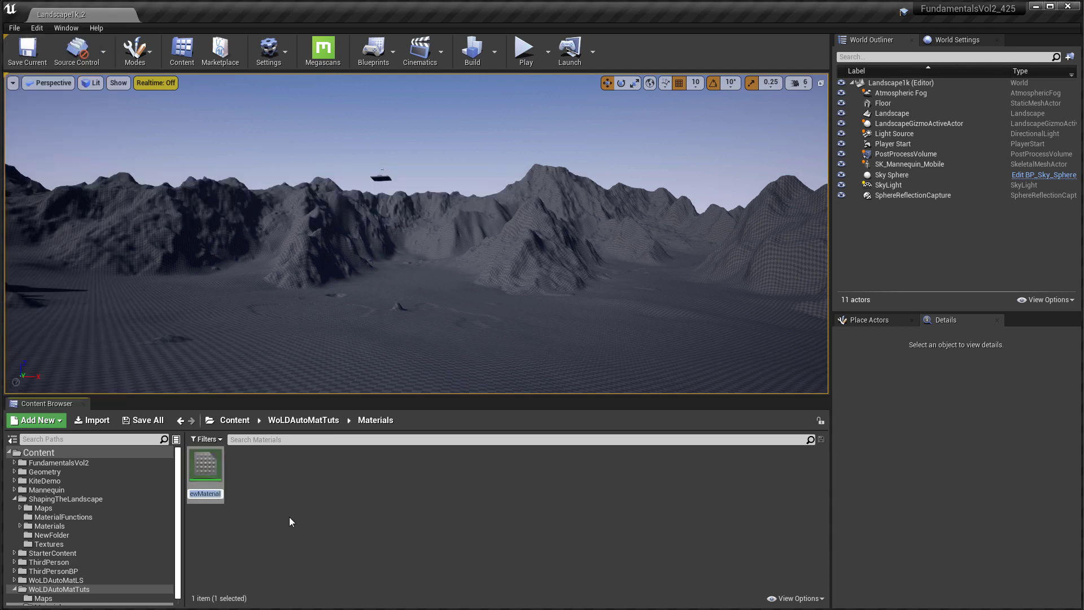
type("MAT_FirstAutoMat")
key("Return")
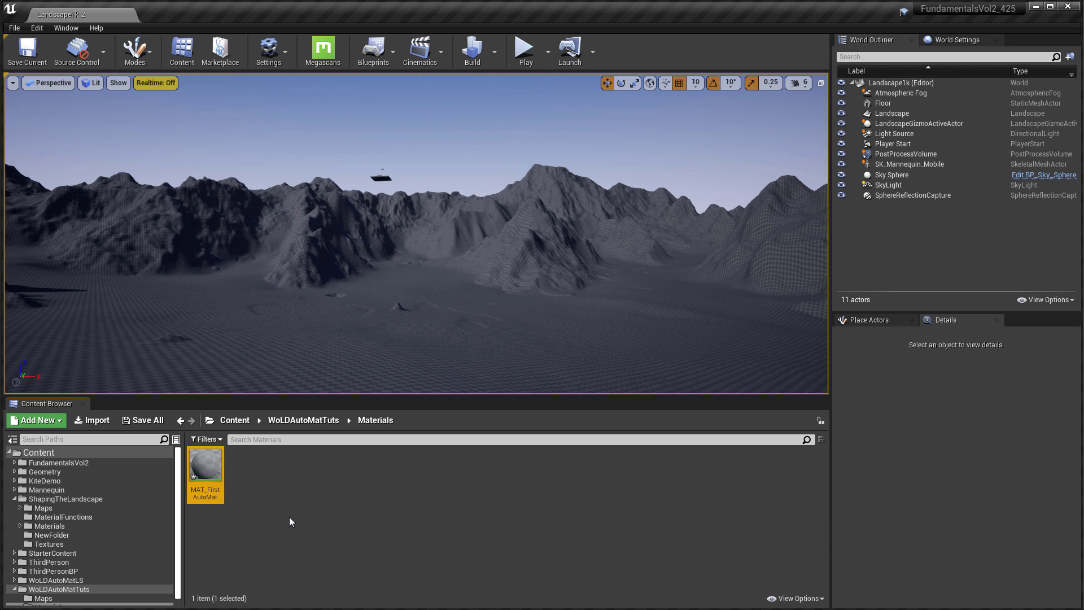
Step: Create a material instance of MAT_FirstAutoMat and rename it from the MAT prefix to MI_FirstAutoMat
right_click(212, 466)
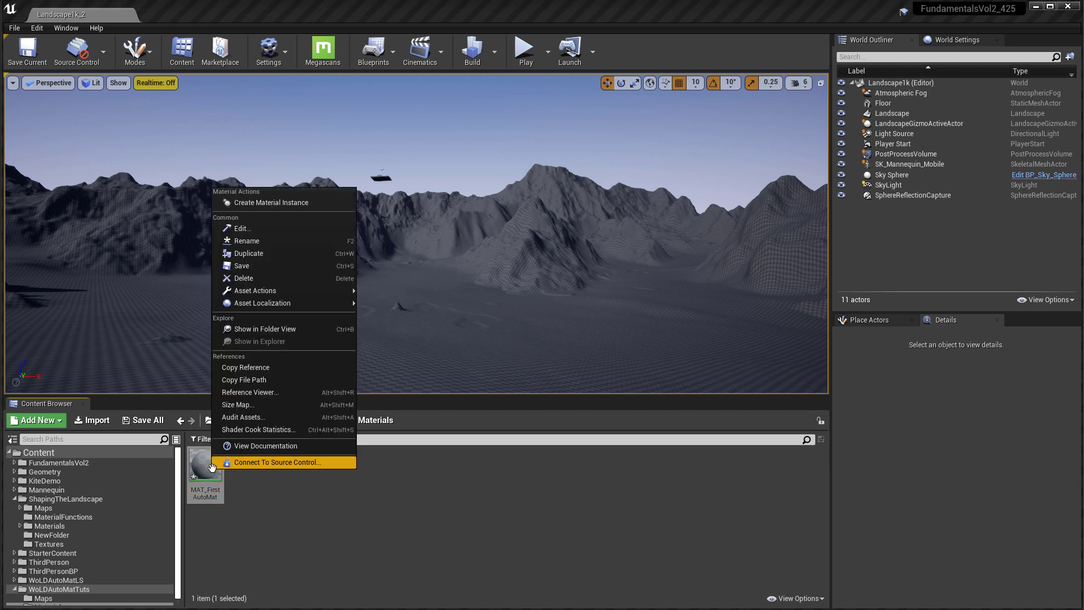
left_click(323, 204)
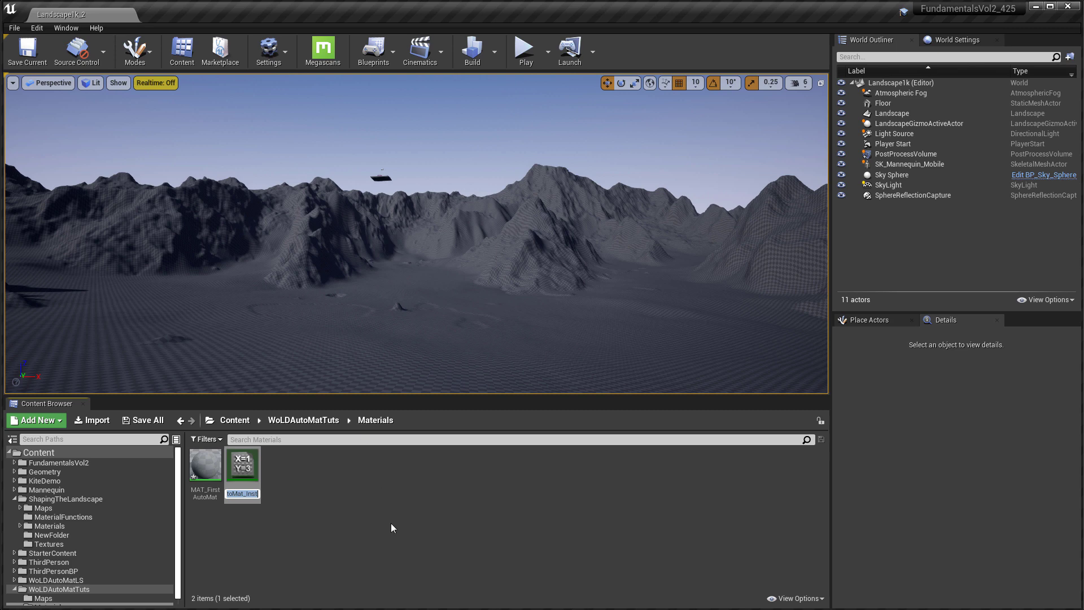
left_click(247, 489)
key("BackSpace")
key("BackSpace")
key("BackSpace")
key("BackSpace")
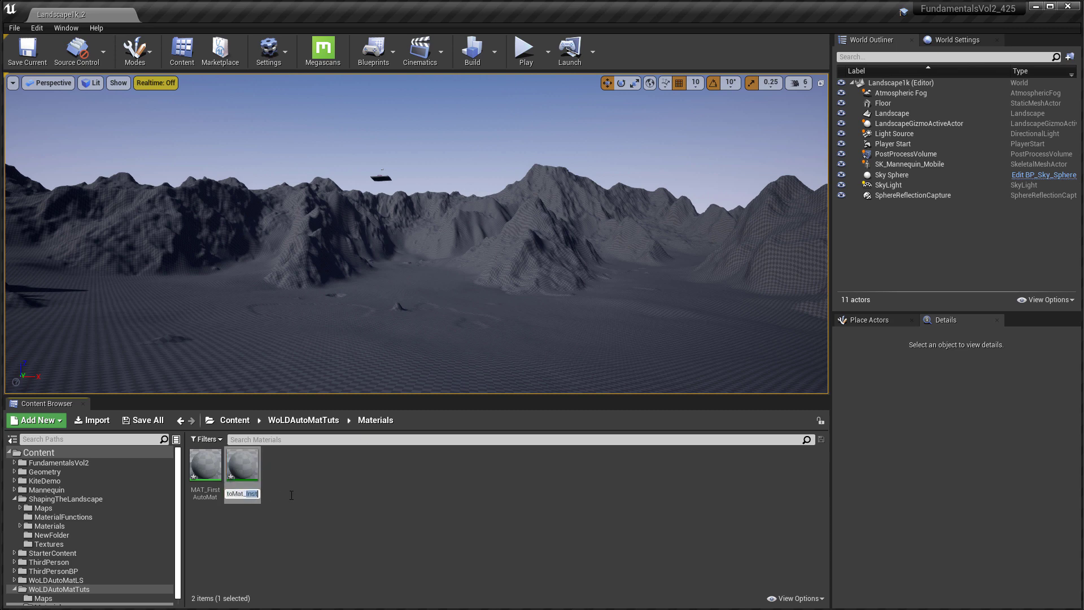
key("BackSpace")
key("Home")
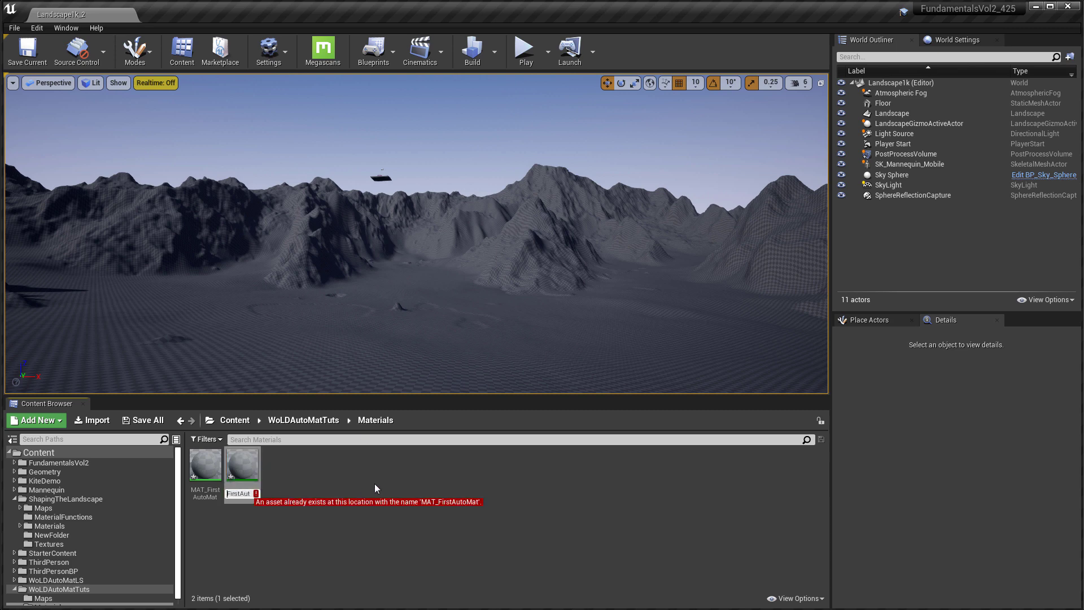
key("Delete")
key("Delete")
key("Delete")
type("MI_")
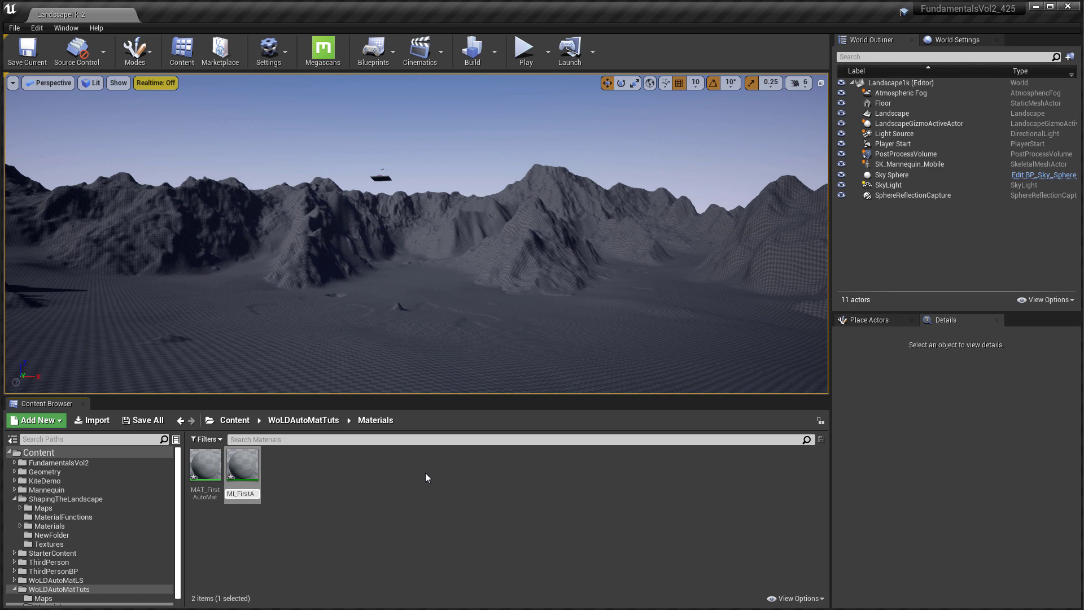
key("Return")
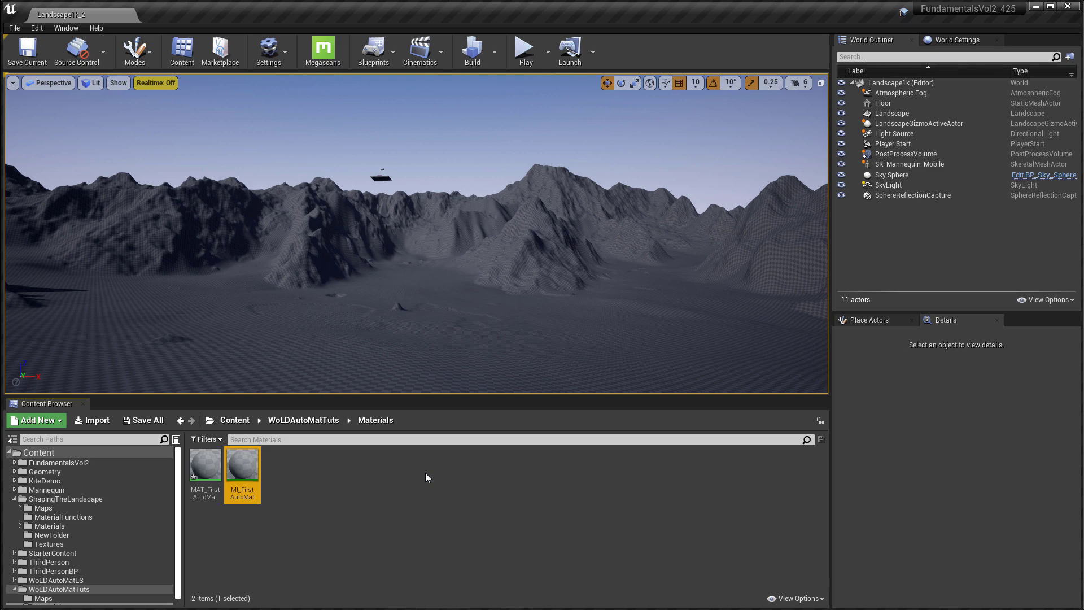
Step: Open MAT_FirstAutoMat in the Material Editor, docked beside the level tab, and pan the graph
double_click(208, 470)
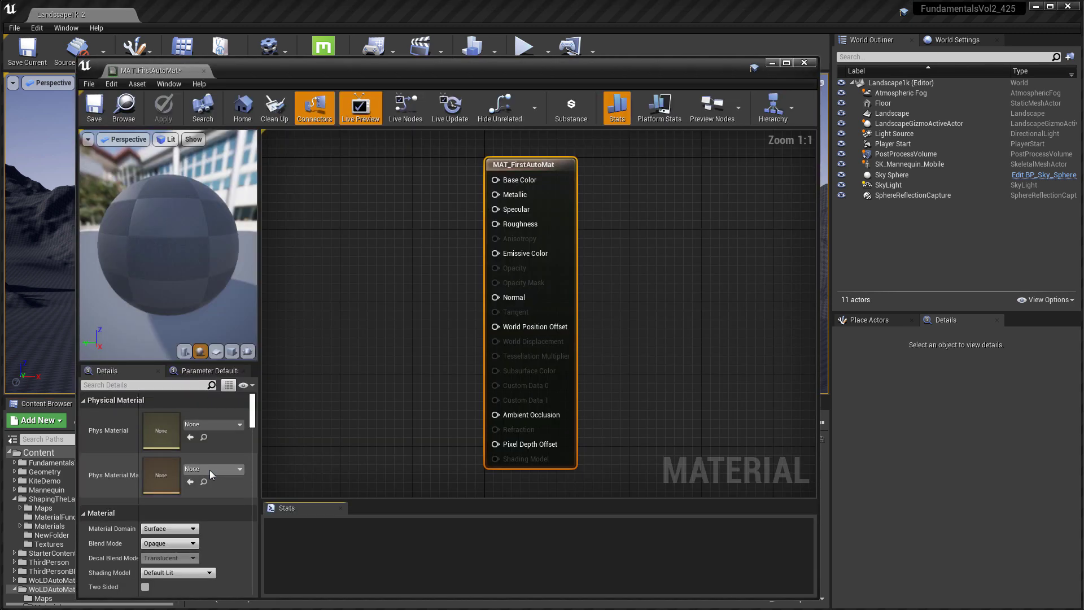
left_click_drag(150, 70, 161, 18)
right_click_drag(365, 228, 735, 289)
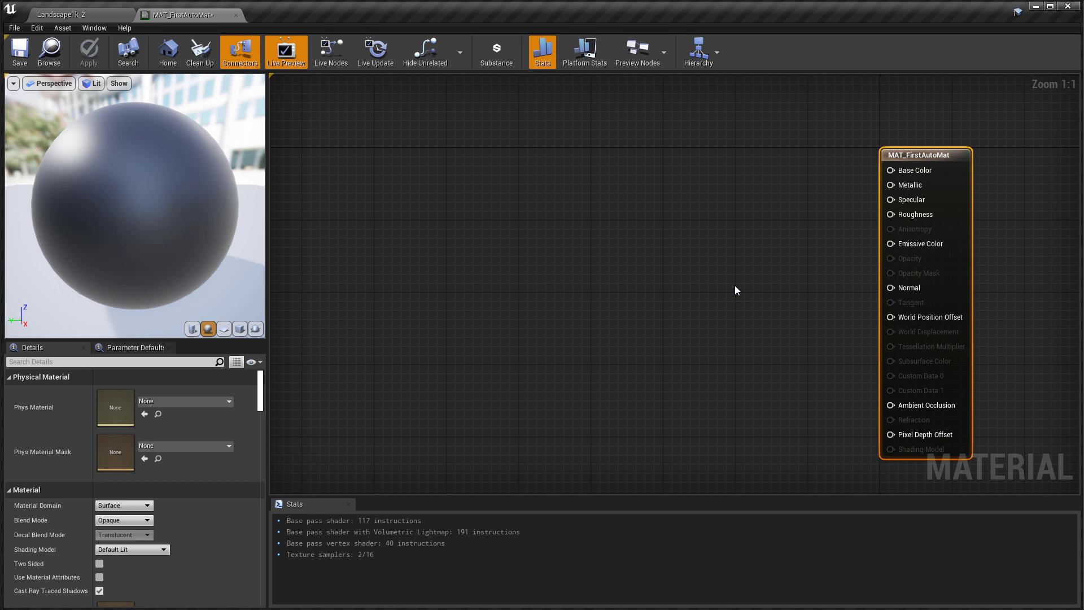
Step: Search 'worldal' to add a WorldAlignedBlend node and move it up and left
right_click(504, 240)
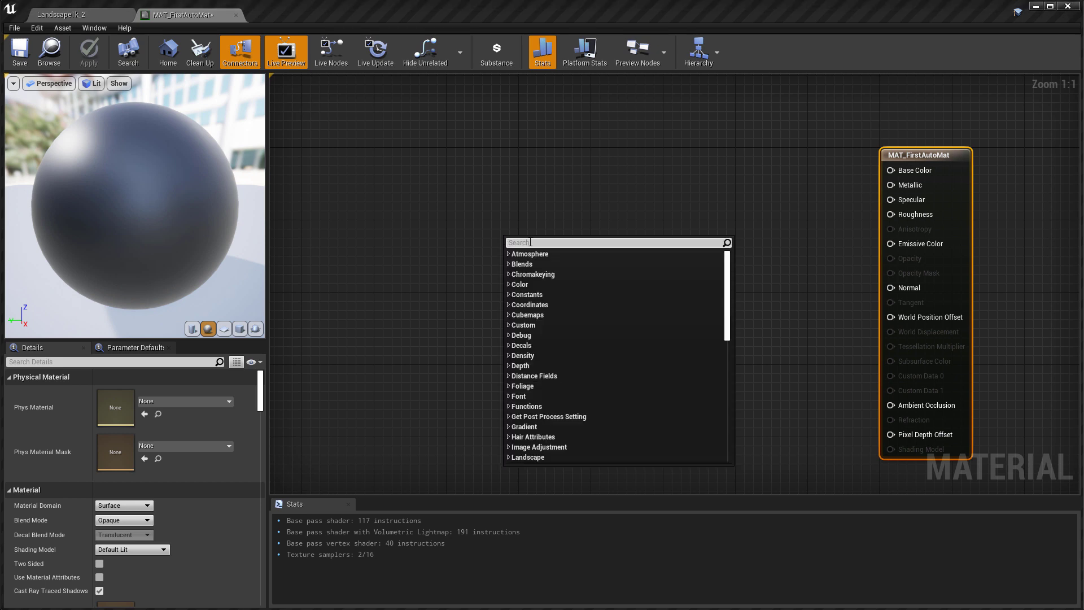
type("worldali")
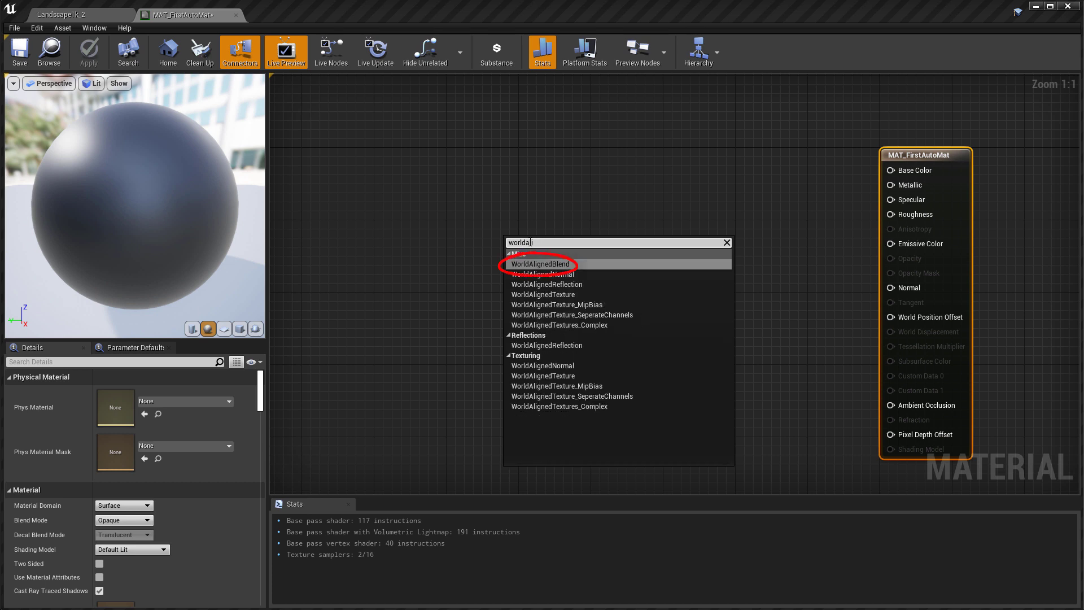
left_click(582, 266)
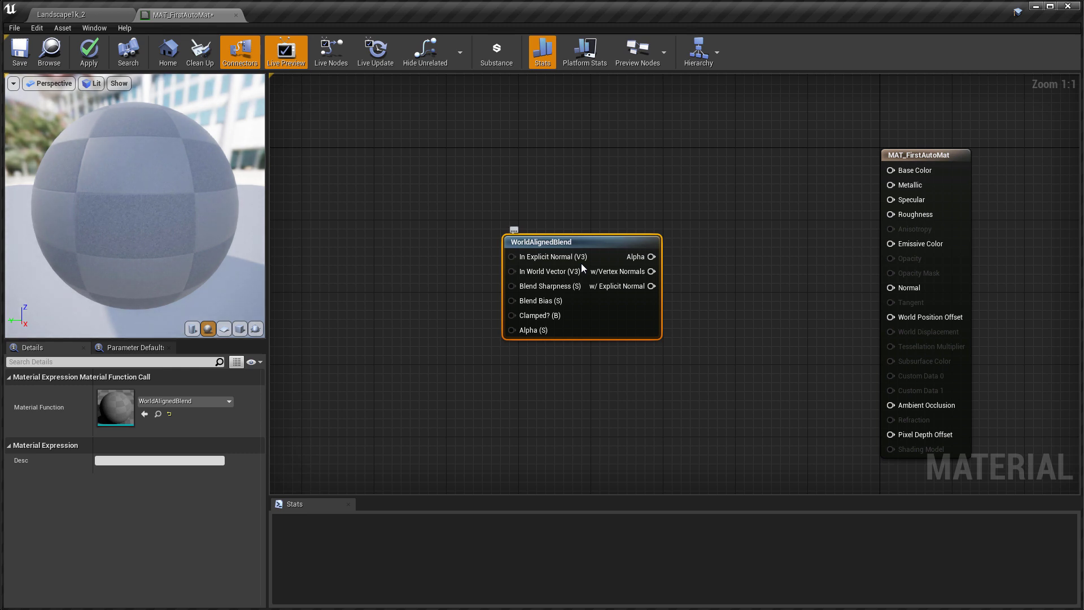
left_click_drag(583, 268, 545, 181)
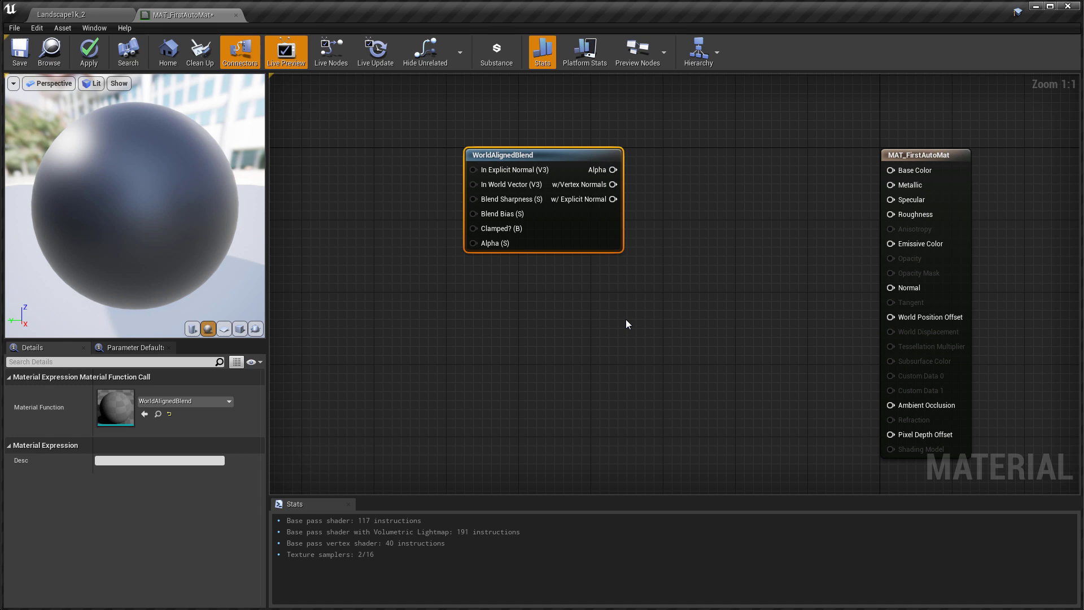
Step: Add two Constant nodes and wire them into Blend Sharpness and Blend Bias
right_click(476, 306)
type("constant")
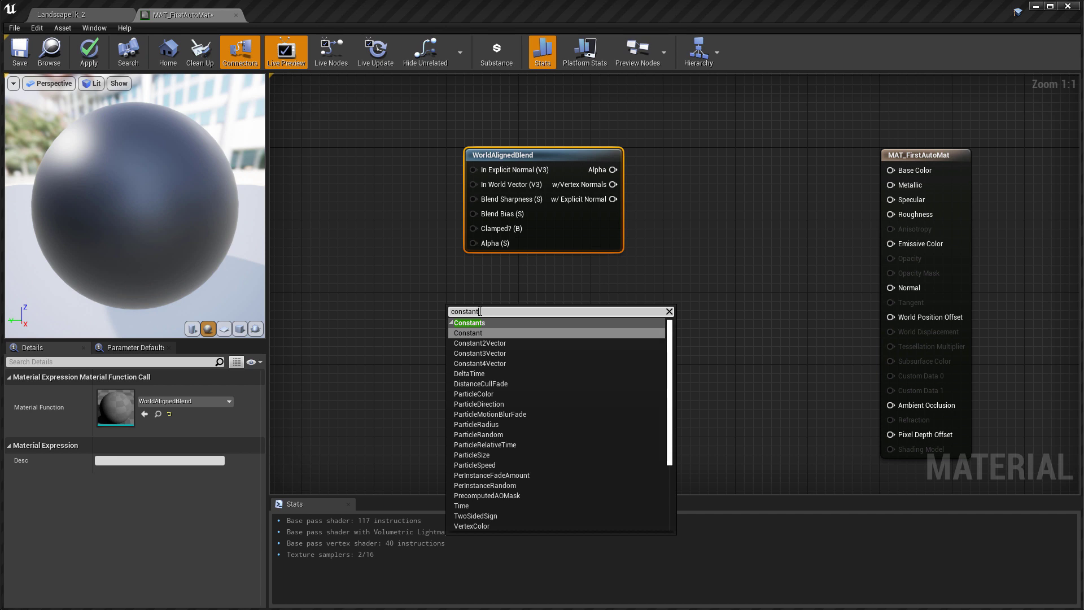
left_click(489, 332)
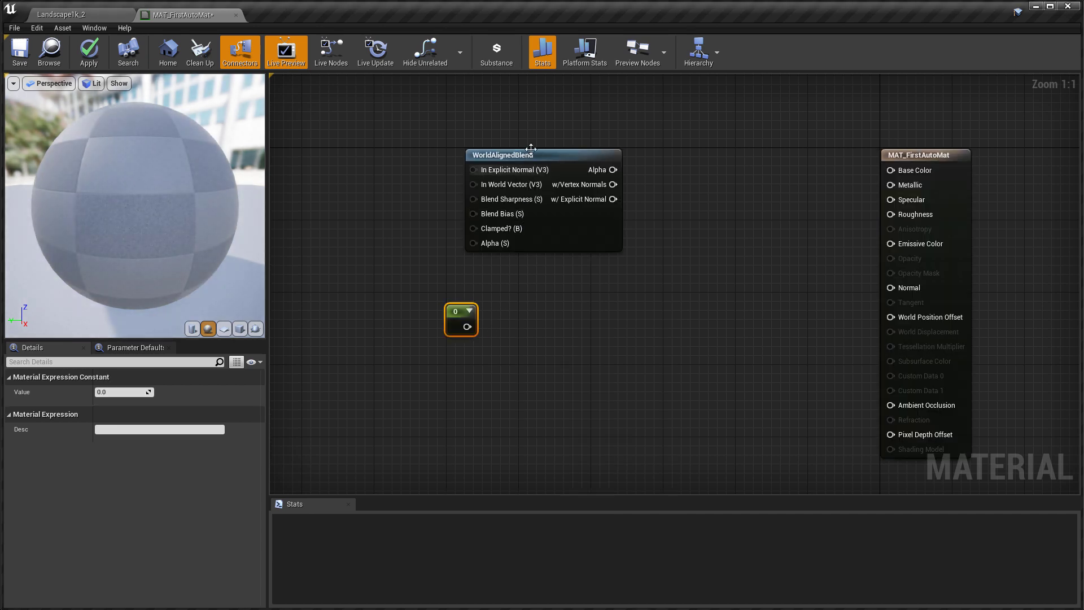
left_click_drag(531, 148, 548, 156)
left_click_drag(457, 312, 365, 185)
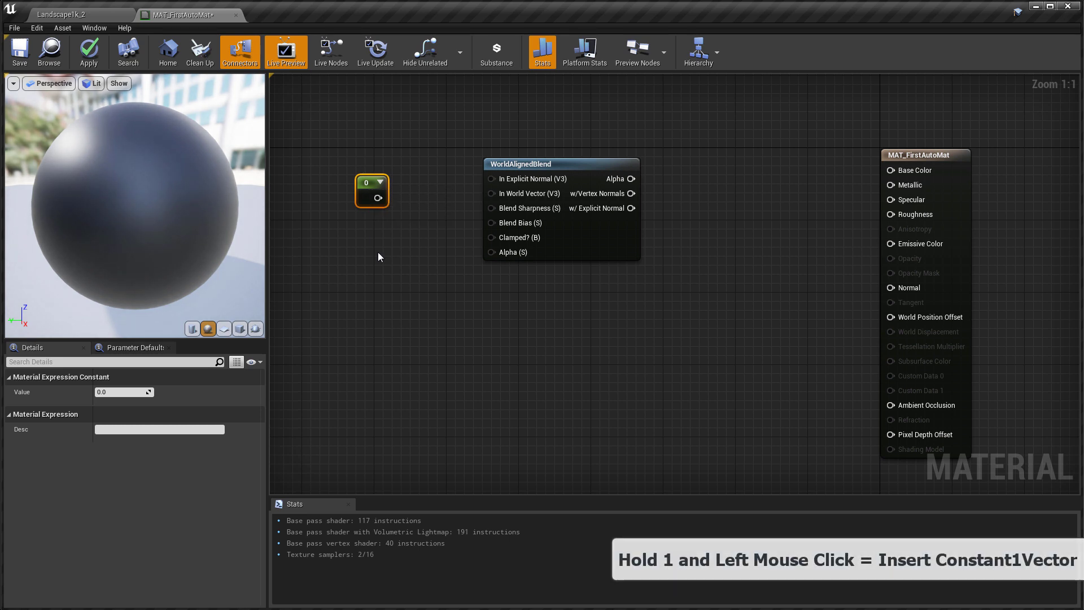
left_click(351, 252)
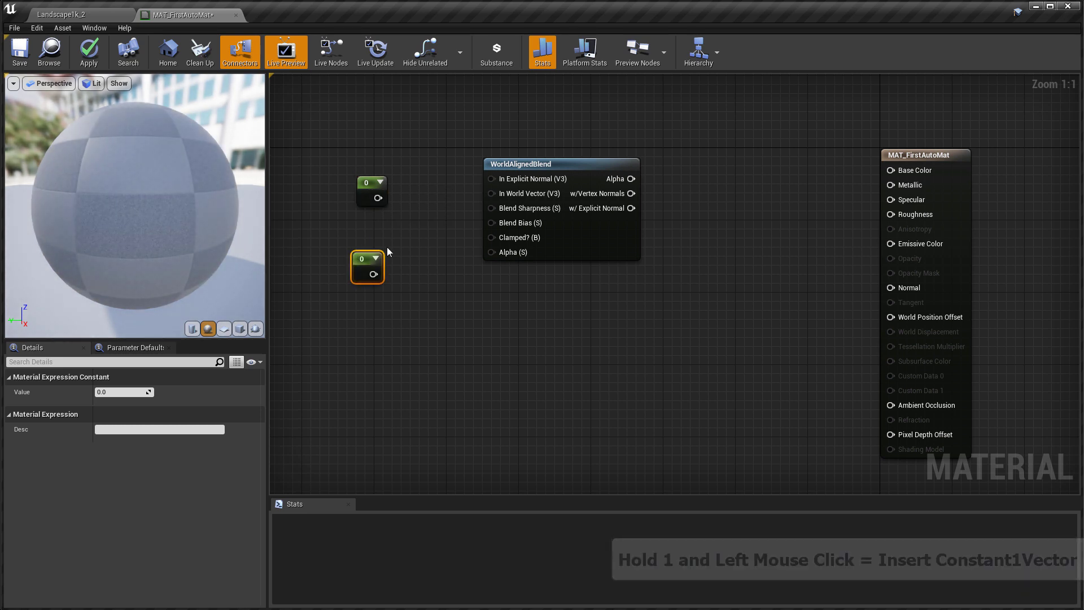
left_click_drag(373, 176, 492, 208)
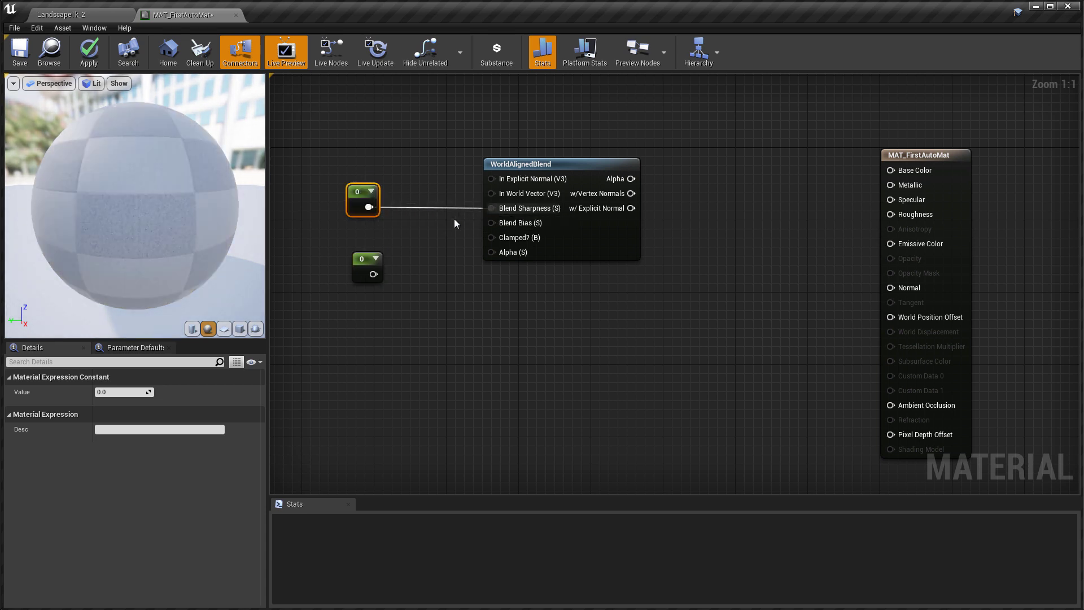
left_click_drag(374, 273, 491, 224)
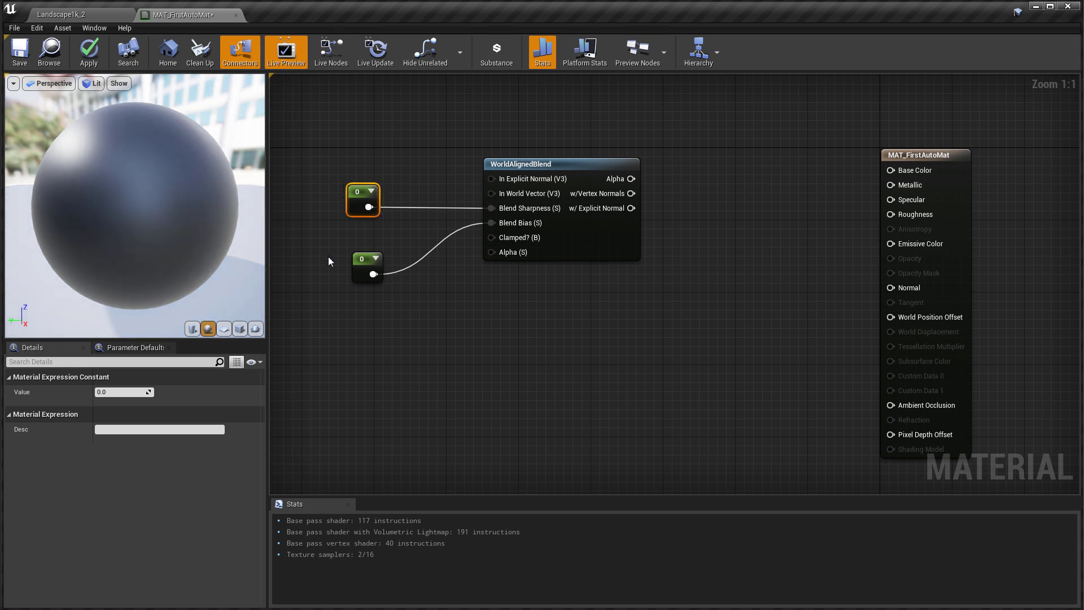
Step: Set the top constant's value to 15 and the lower constant's value to -5
left_click(122, 391)
type("15")
key("Return")
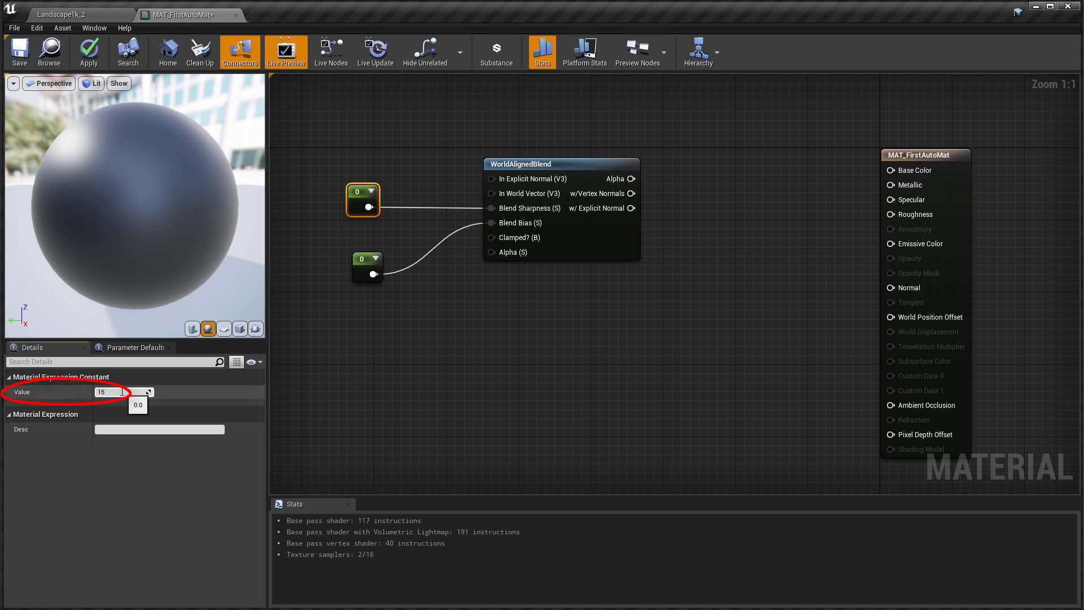
left_click(373, 278)
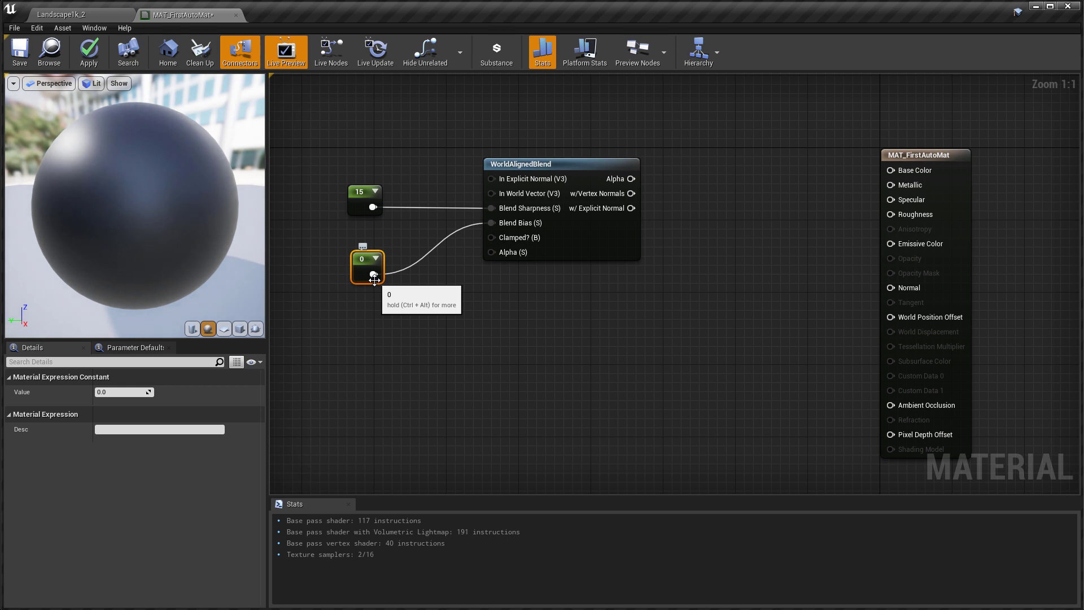
left_click(117, 391)
type("-5")
key("Return")
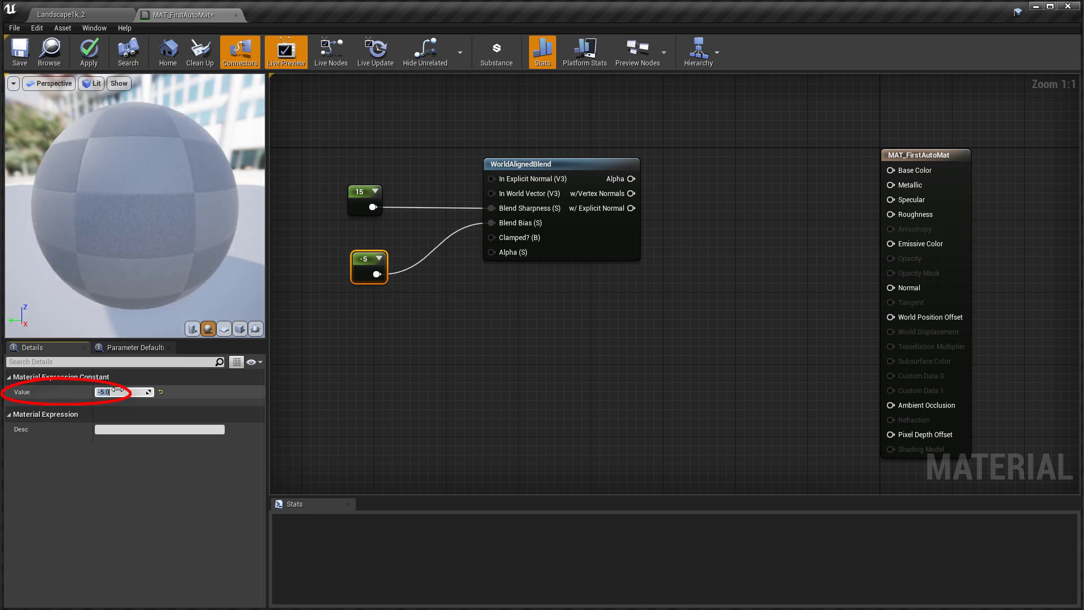